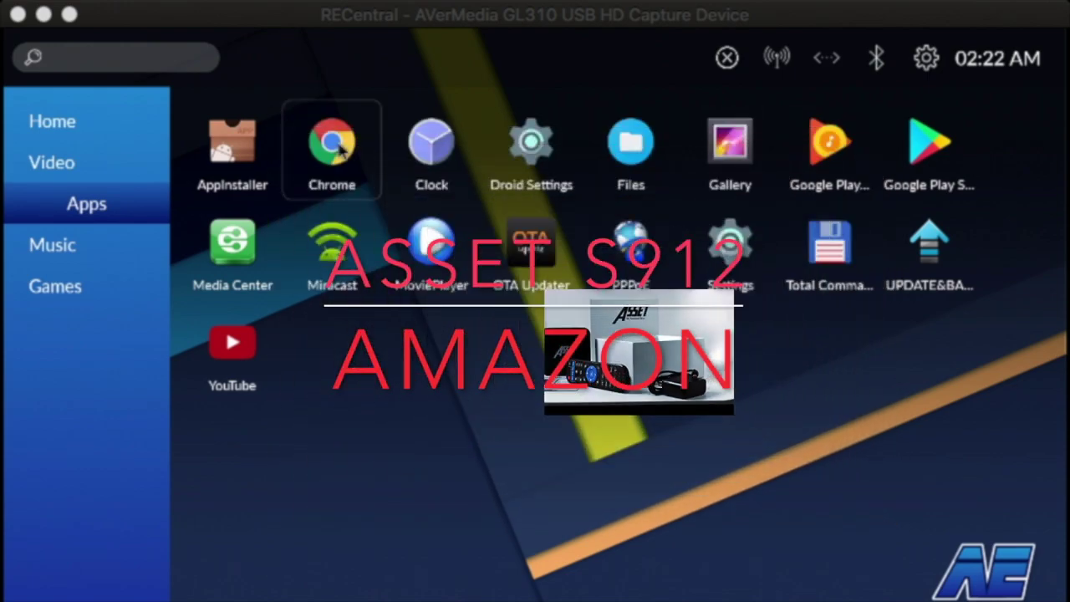
Launch Chrome from the Android TV Apps list
{"action": "left_click", "coordinate": [338, 147]}
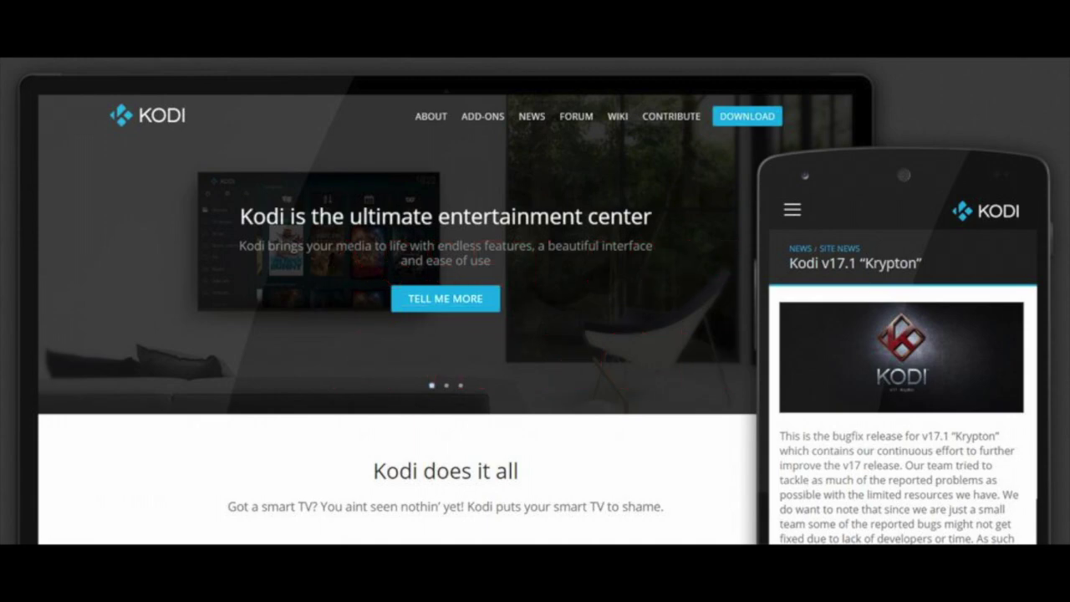
Download avengerstore.apk from avengerelectronics.com's APPS page, granting storage permission and keeping the file
{"action": "type", "text": "com"}
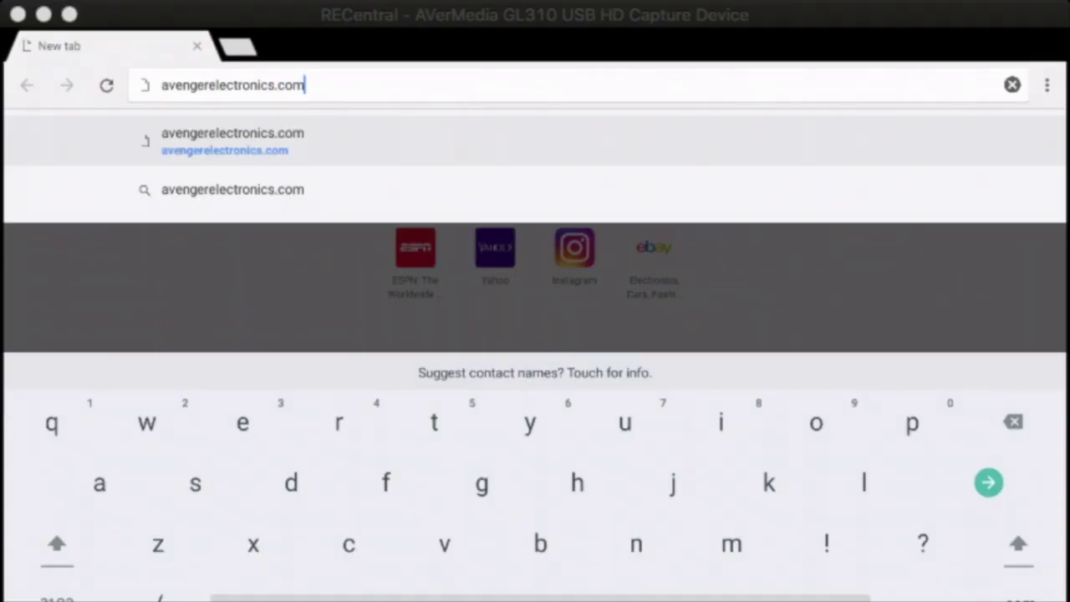
{"action": "key", "text": "Return"}
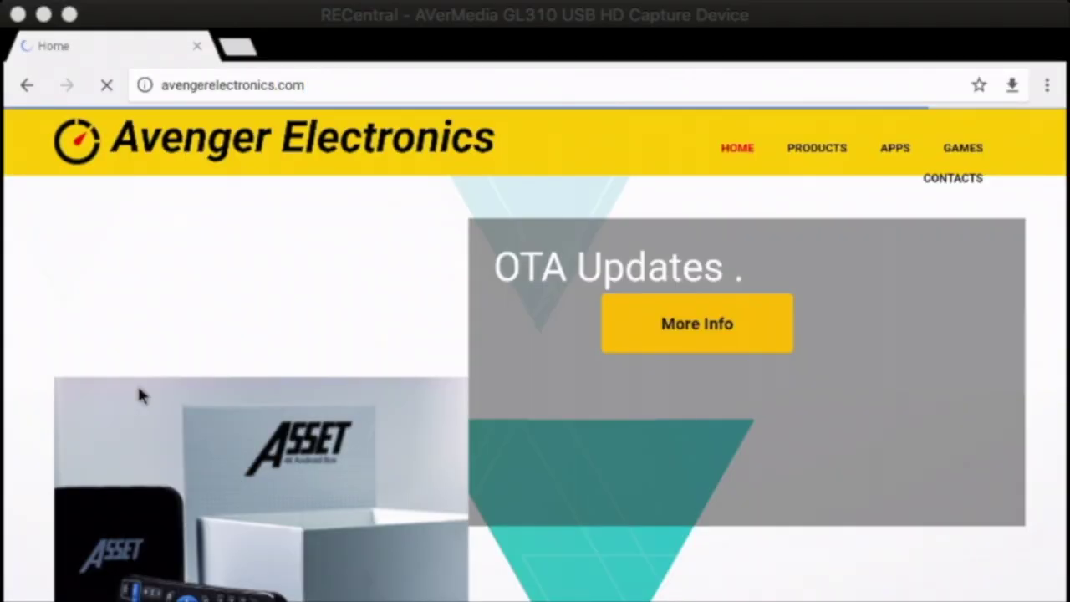
{"action": "left_click", "coordinate": [891, 152]}
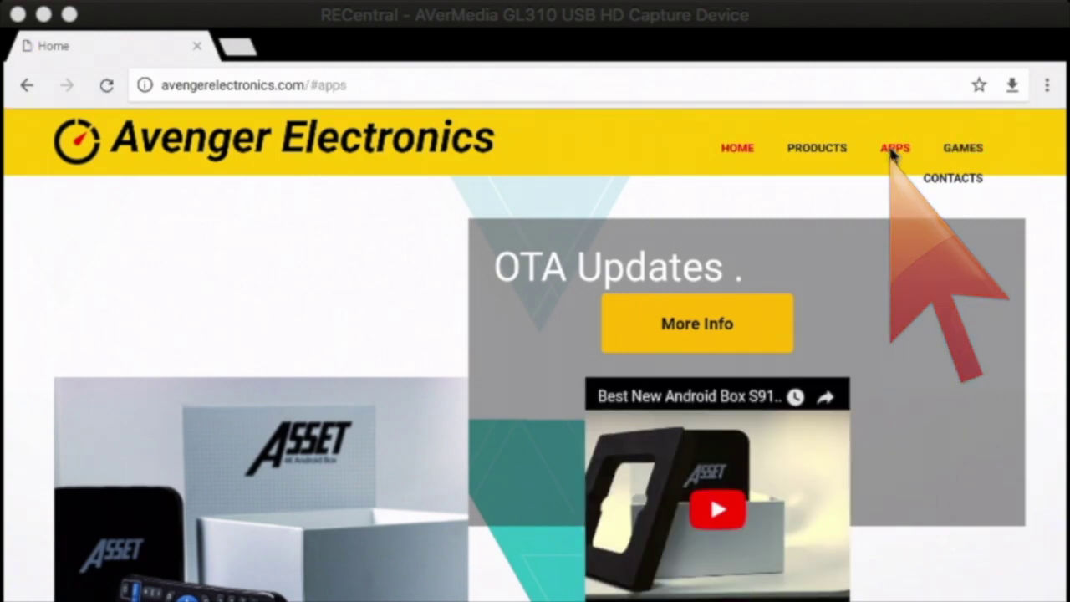
{"action": "left_click", "coordinate": [892, 153]}
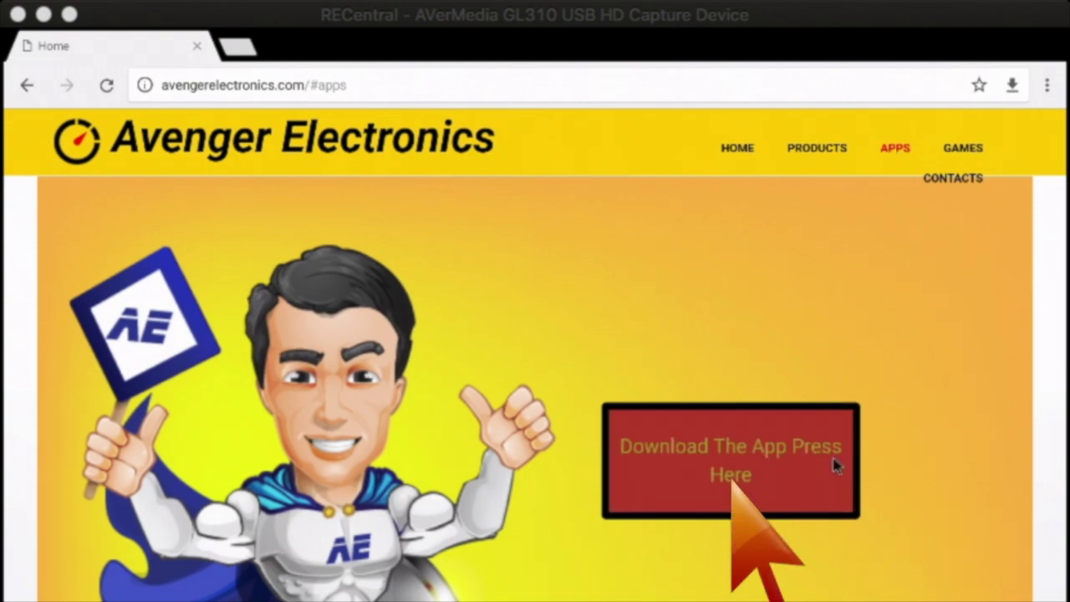
{"action": "left_click", "coordinate": [768, 465]}
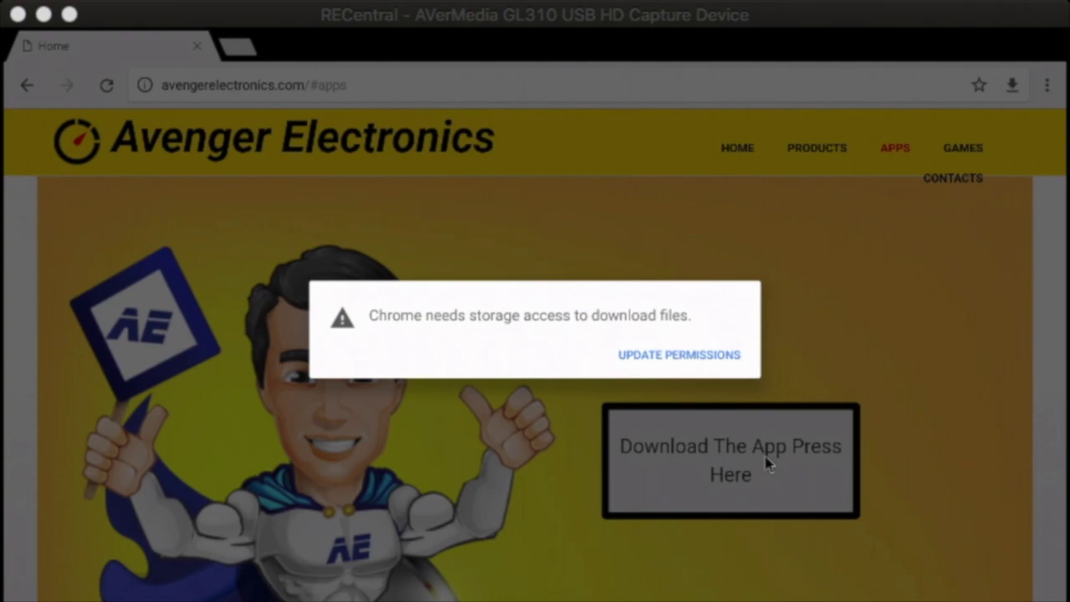
{"action": "left_click", "coordinate": [726, 356]}
{"action": "left_click", "coordinate": [720, 357]}
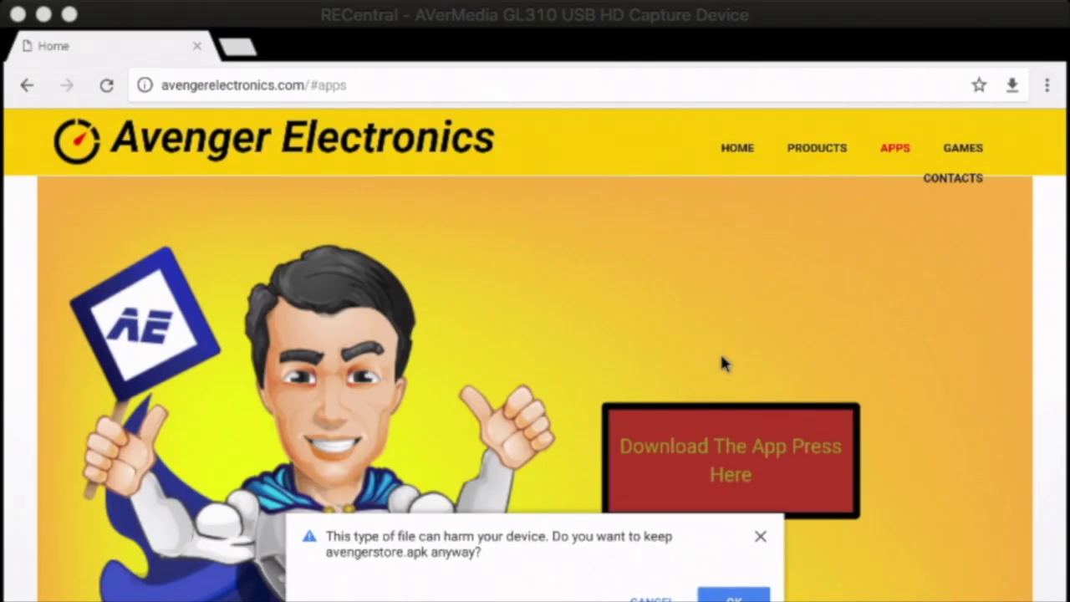
{"action": "left_click", "coordinate": [729, 592]}
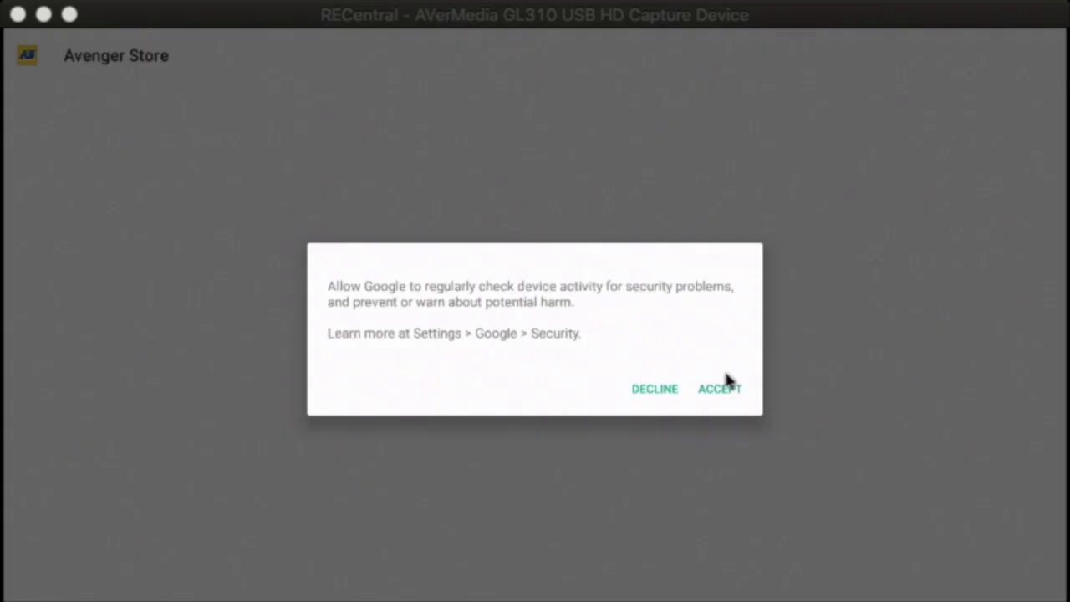
Accept the device activity check and grant Avenger Store access to photos, media and files
{"action": "left_click", "coordinate": [726, 377]}
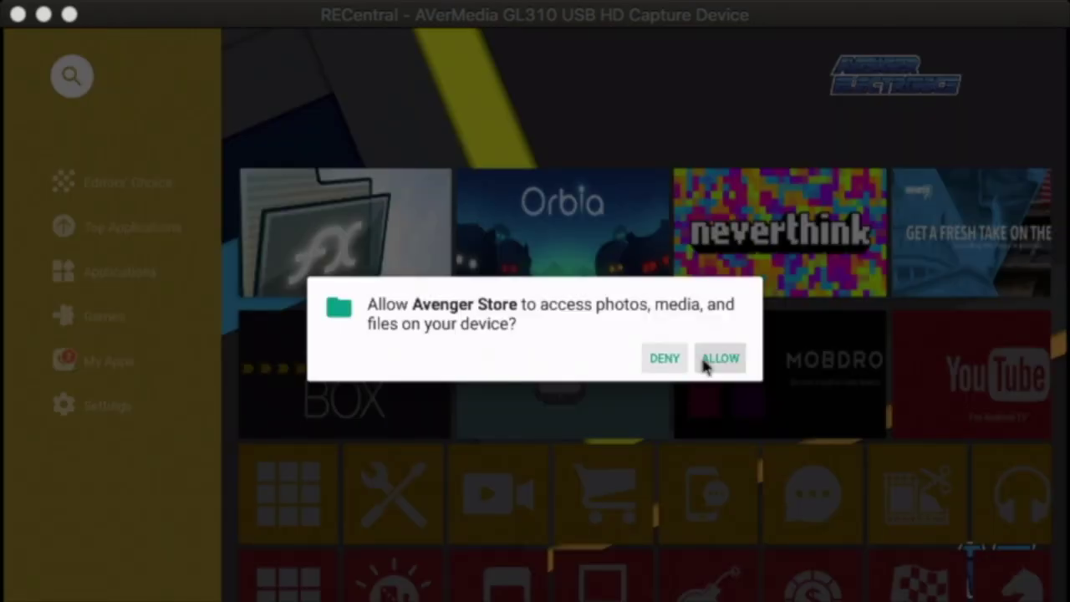
{"action": "left_click", "coordinate": [704, 361]}
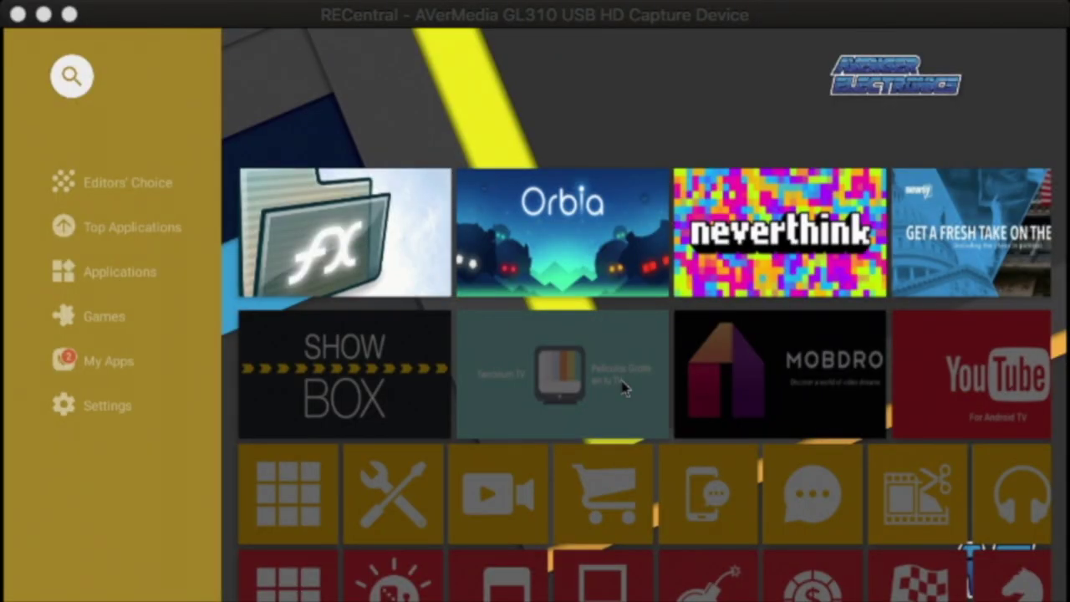
{"action": "key", "text": "Down"}
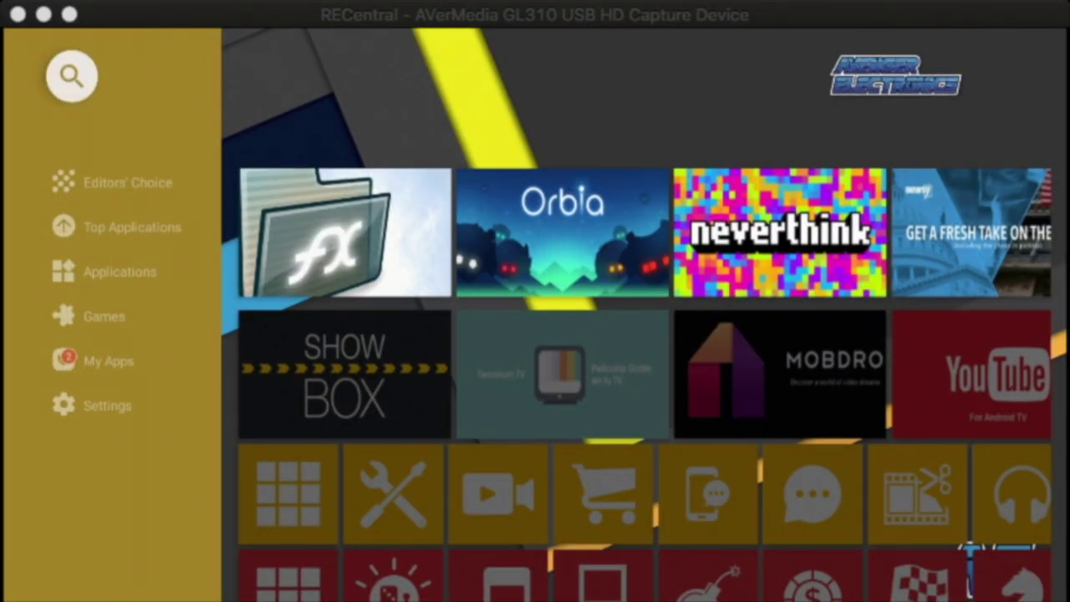
Install Kodi from Avenger Store's Top Applications row, granting storage access, and launch it
{"action": "key", "text": "Down"}
{"action": "key", "text": "Right"}
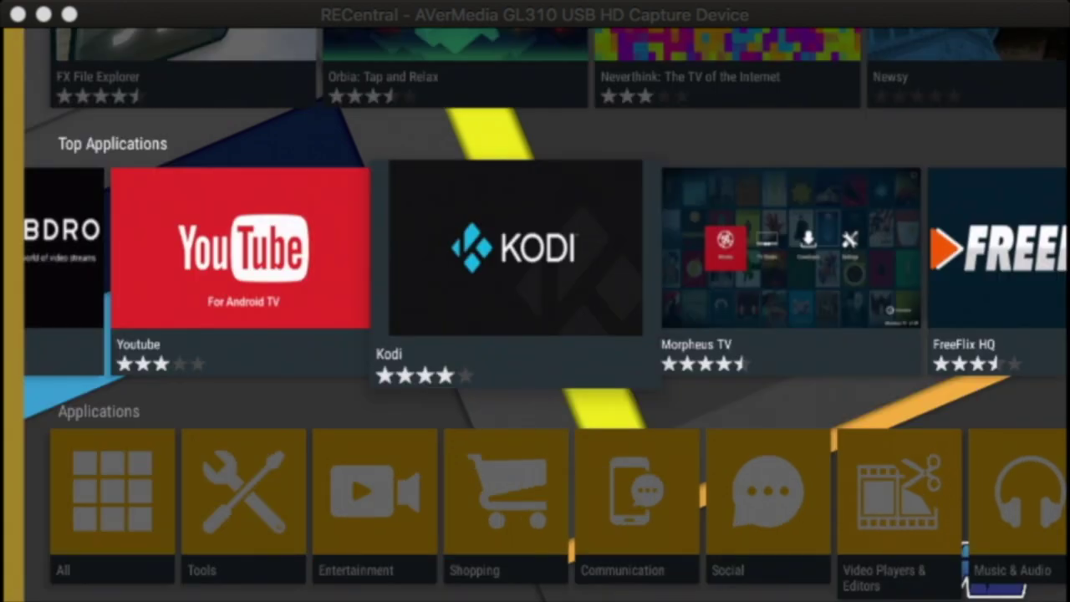
{"action": "key", "text": "Return"}
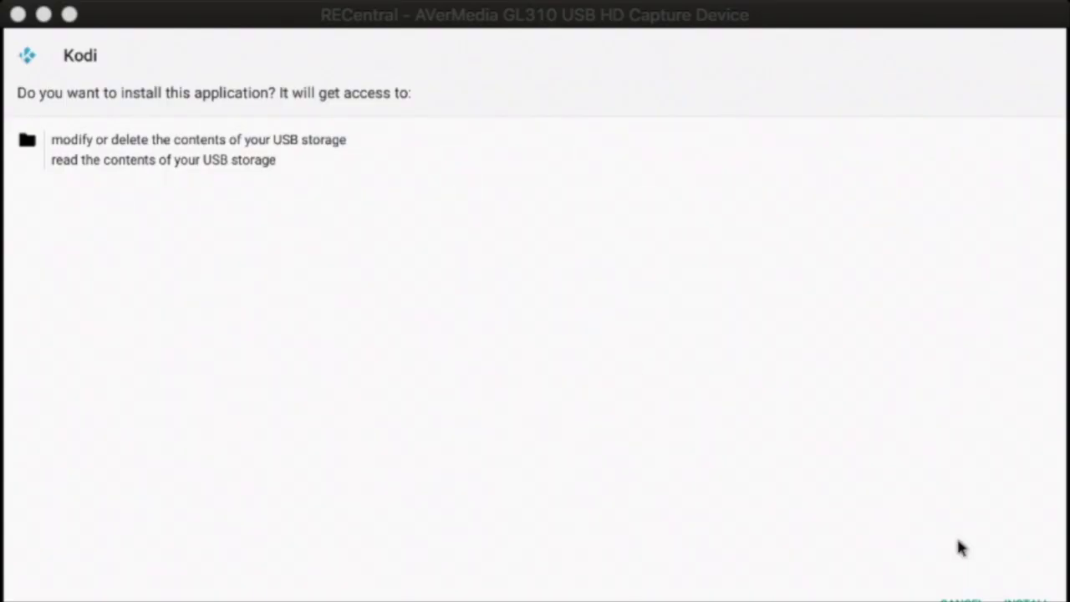
{"action": "left_click", "coordinate": [1025, 597]}
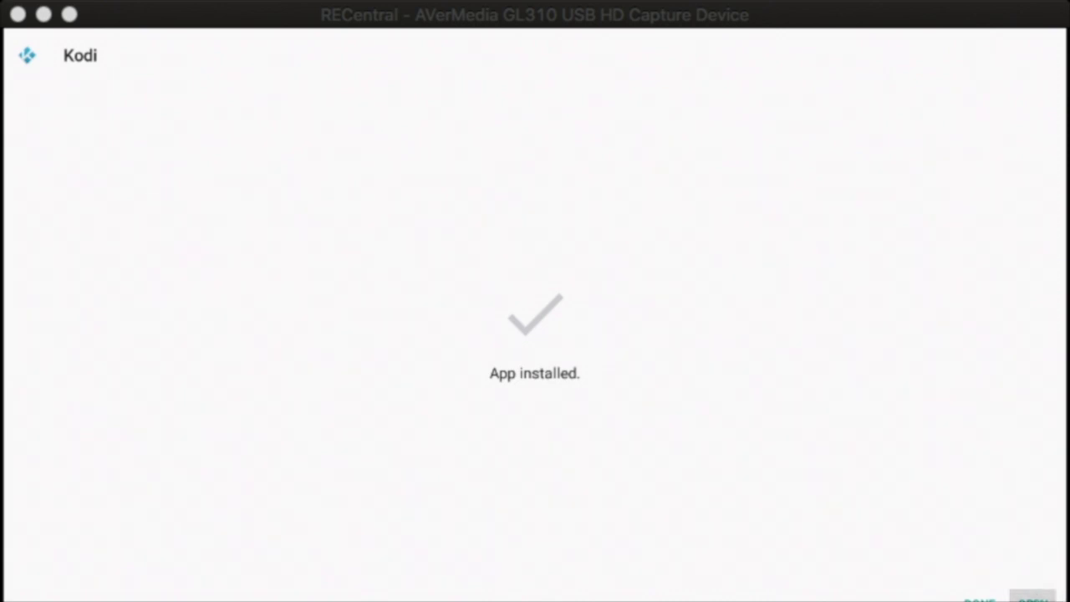
{"action": "key", "text": "Return"}
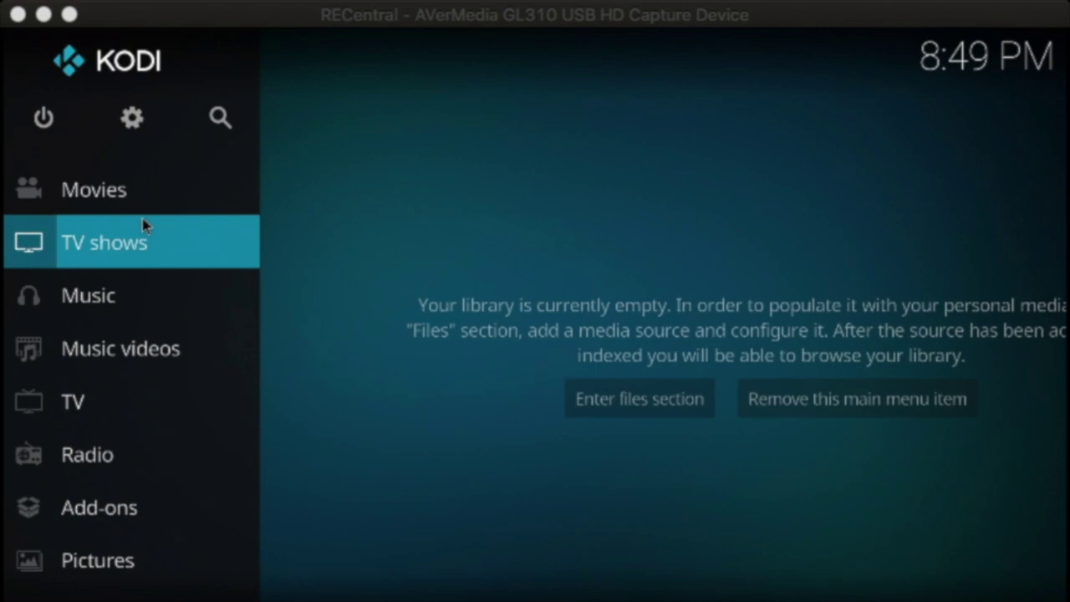
{"action": "left_click", "coordinate": [134, 132]}
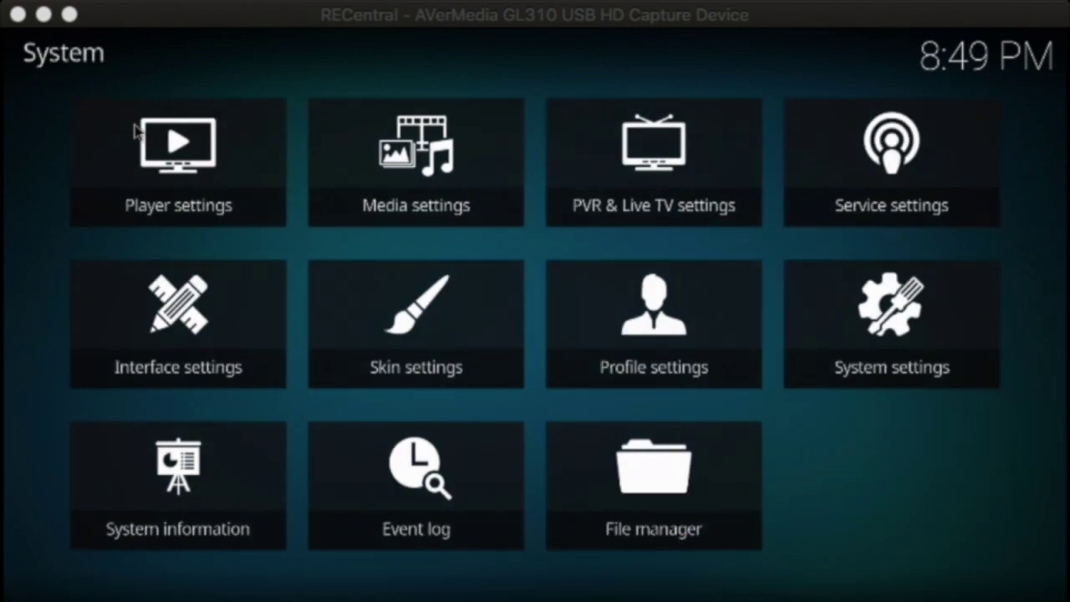
{"action": "left_click", "coordinate": [628, 488]}
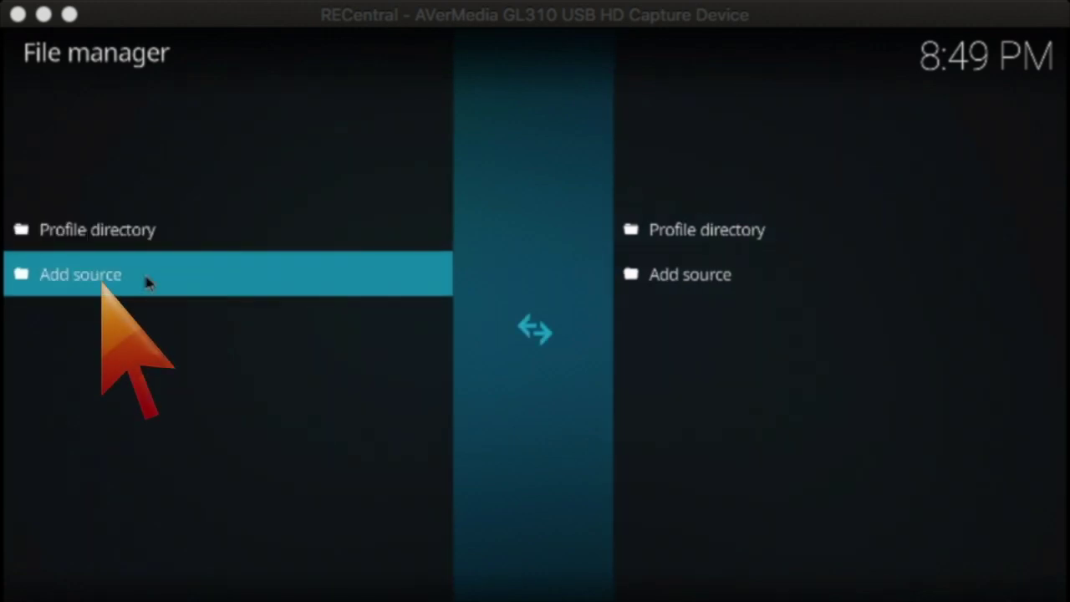
{"action": "left_click", "coordinate": [146, 283]}
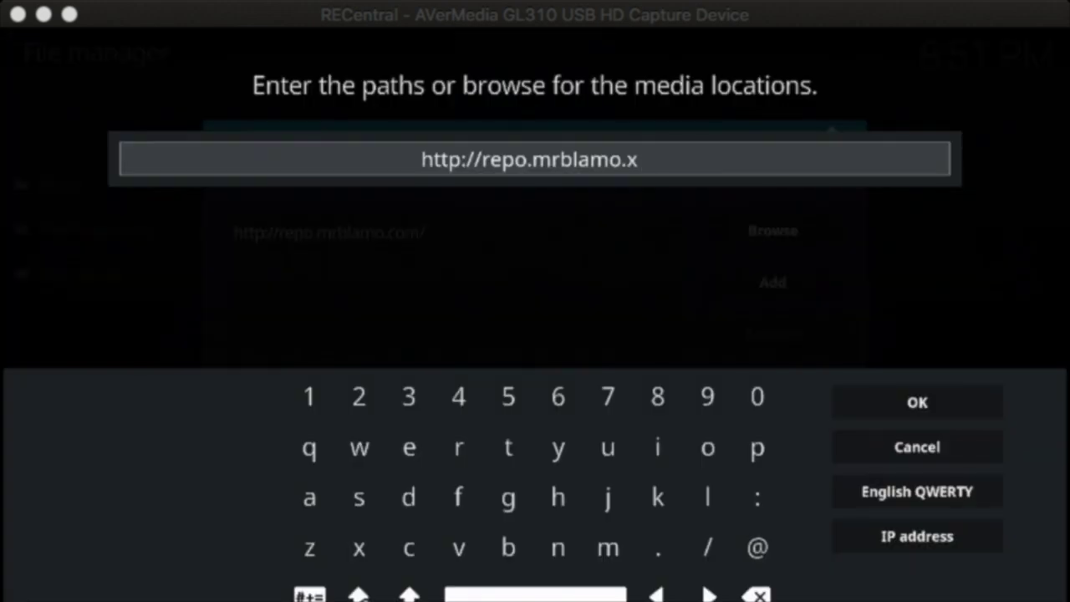
{"action": "type", "text": "yz"}
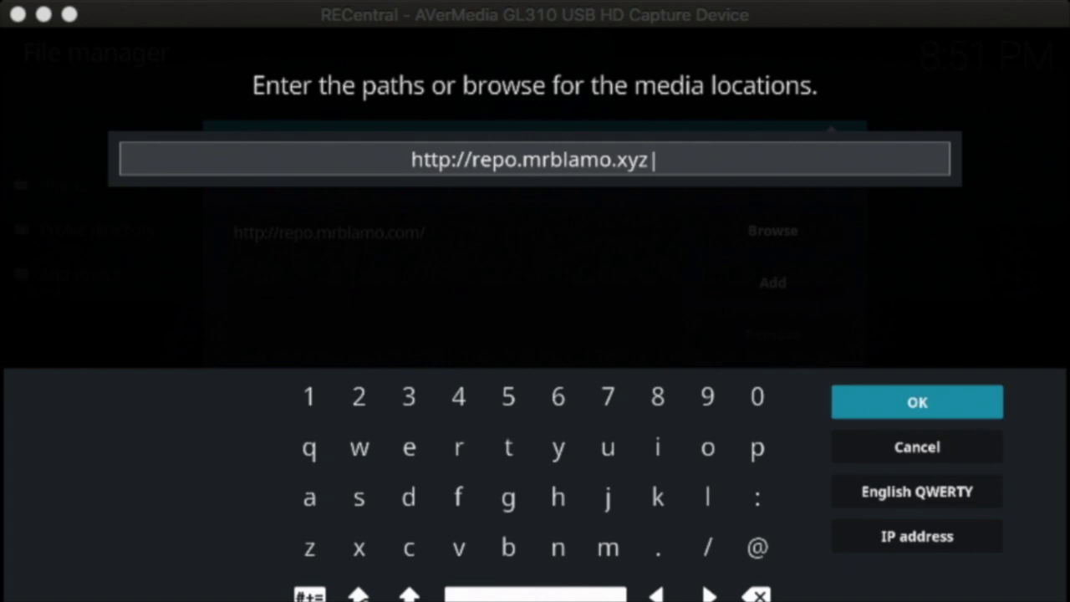
{"action": "key", "text": "Return"}
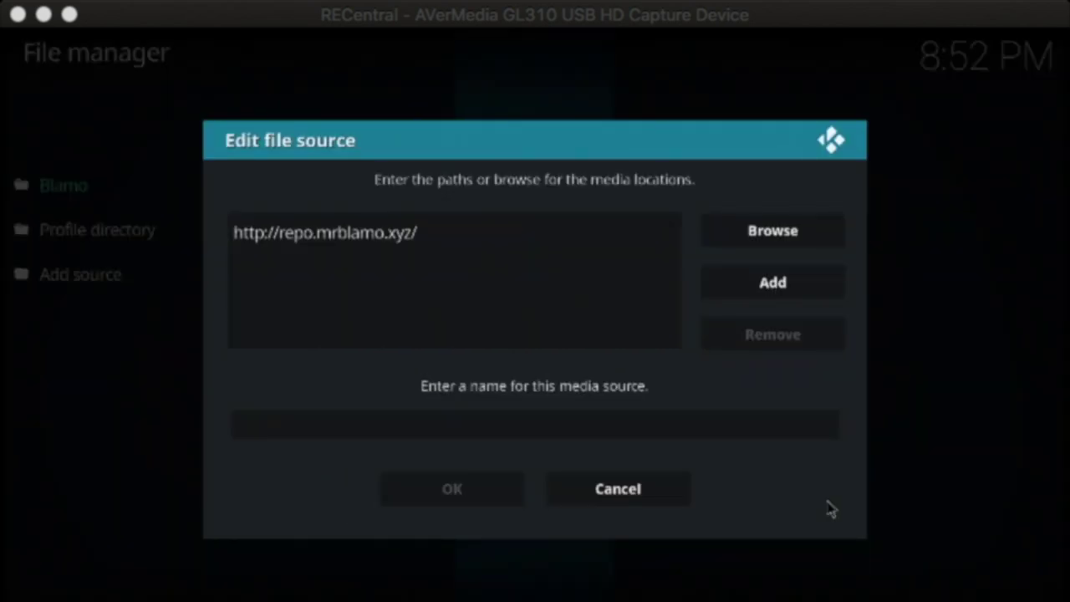
Name the source 'blamo', save it, check its files, and return home
{"action": "left_click", "coordinate": [587, 426]}
{"action": "type", "text": "blamo"}
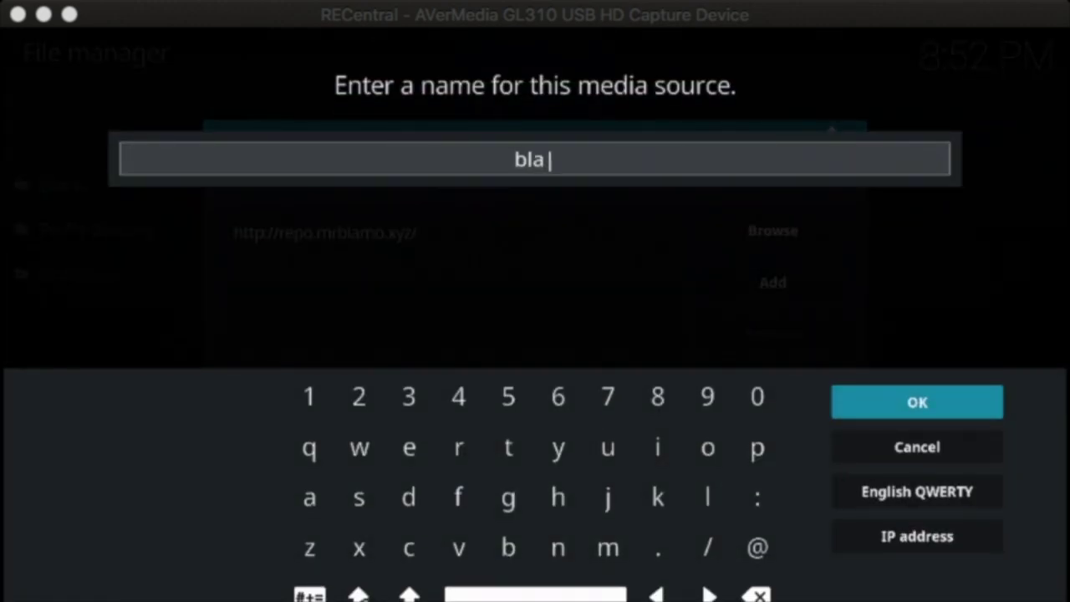
{"action": "left_click", "coordinate": [948, 421]}
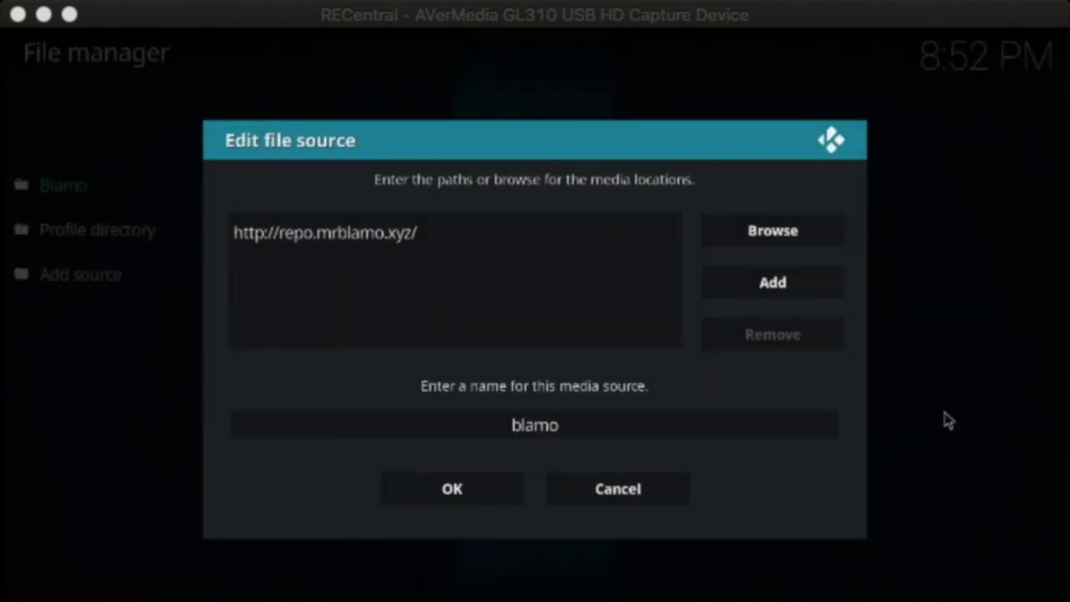
{"action": "left_click", "coordinate": [448, 487]}
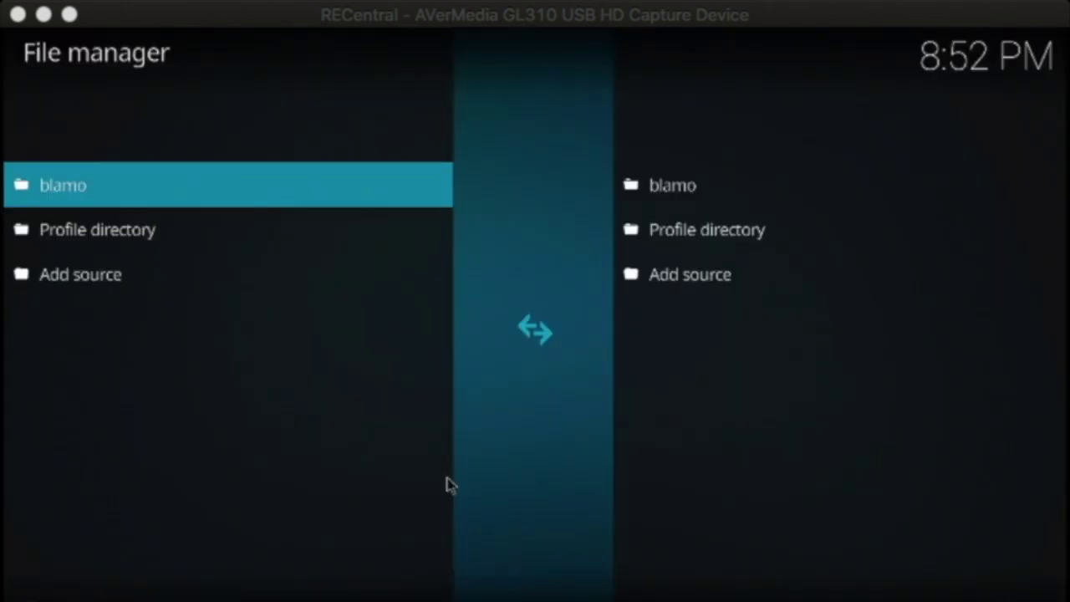
{"action": "left_click", "coordinate": [122, 195]}
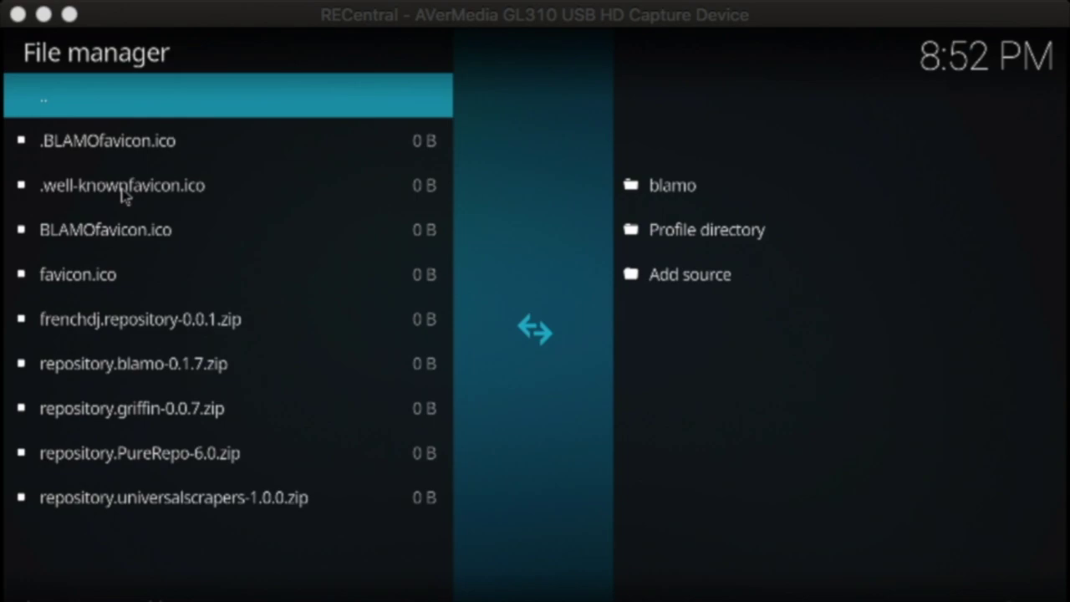
{"action": "key", "text": "BackSpace"}
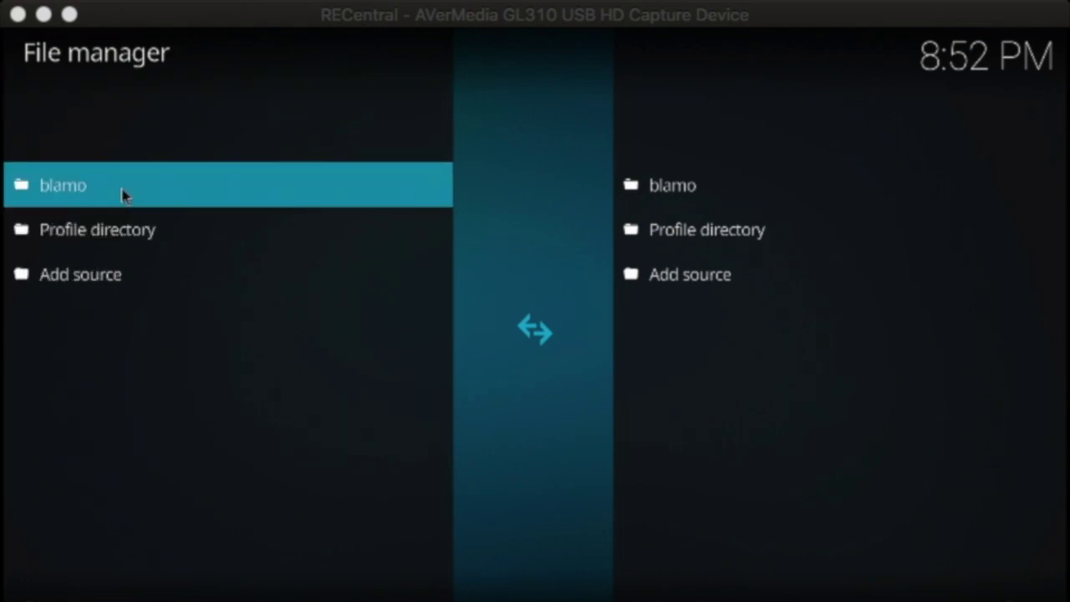
{"action": "key", "text": "BackSpace"}
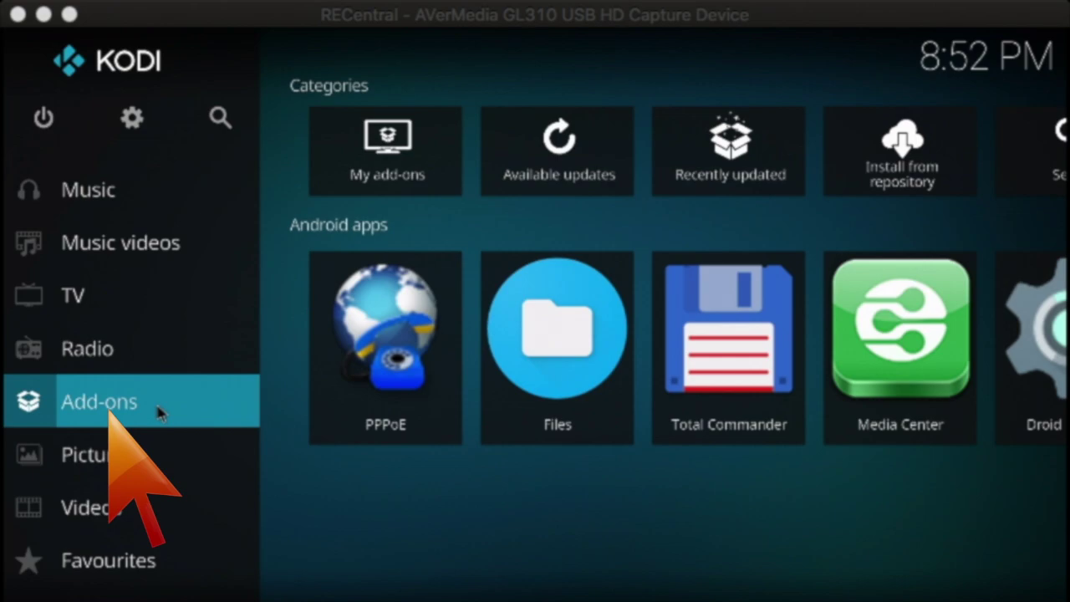
Enable Unknown sources and install repository.blamo-0.1.7.zip from the blamo source via Install from zip
{"action": "left_click", "coordinate": [159, 411]}
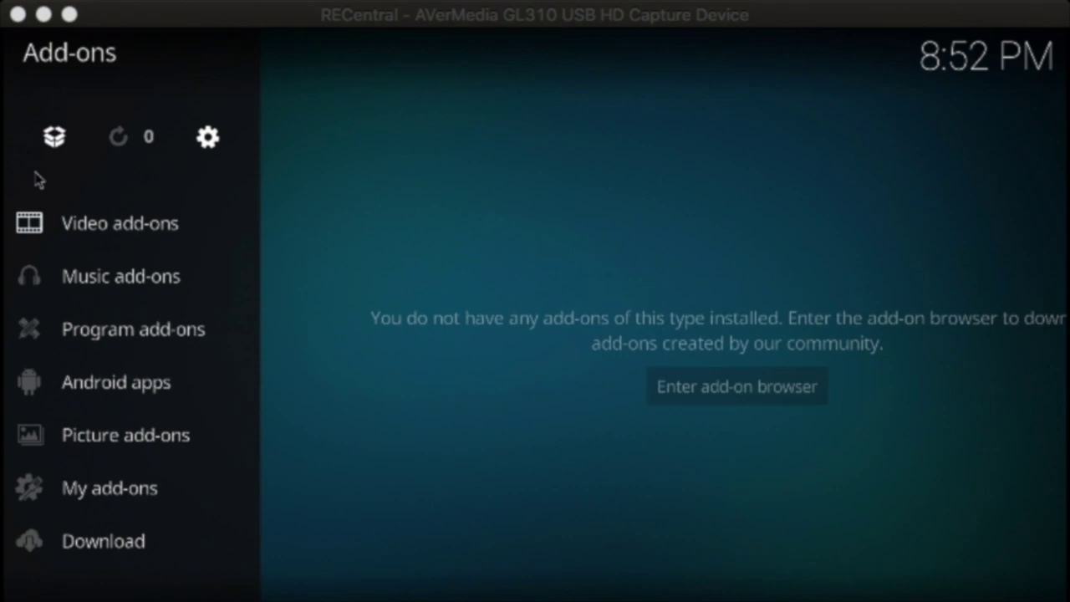
{"action": "left_click", "coordinate": [52, 155]}
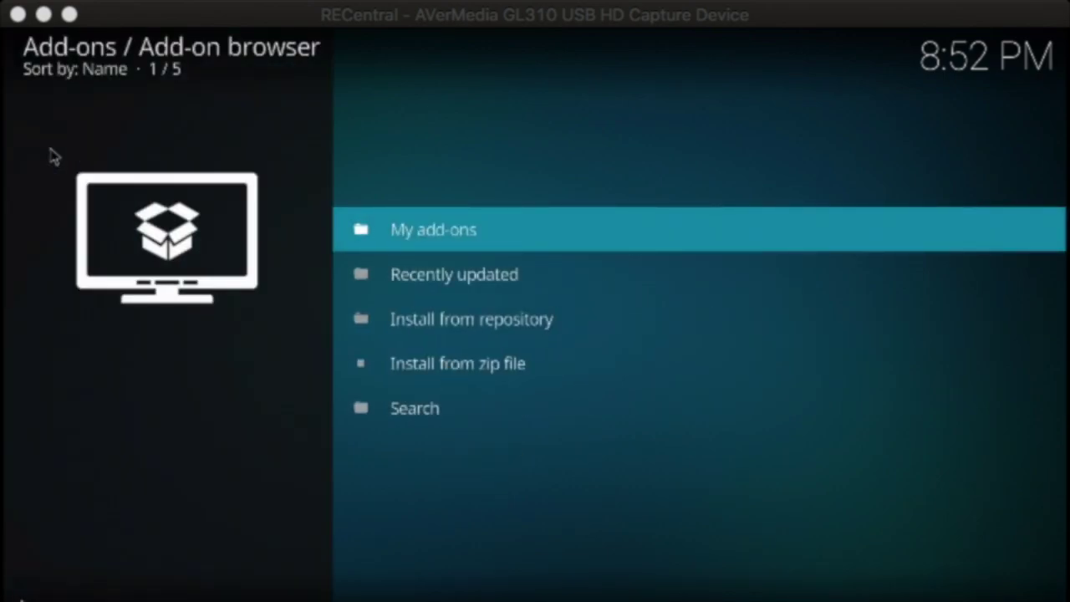
{"action": "left_click", "coordinate": [492, 365]}
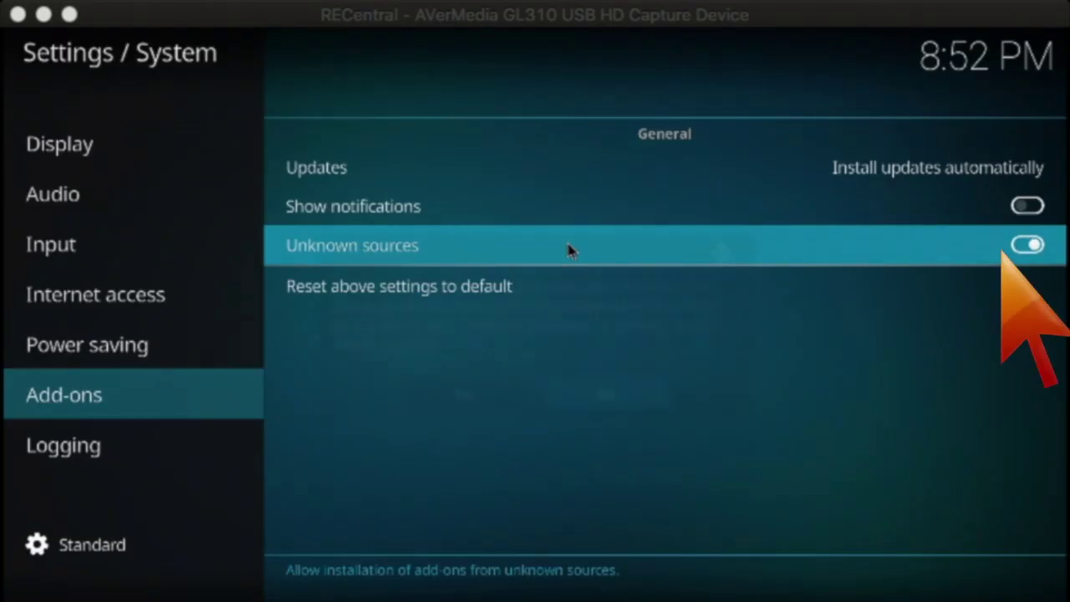
{"action": "left_click", "coordinate": [567, 249]}
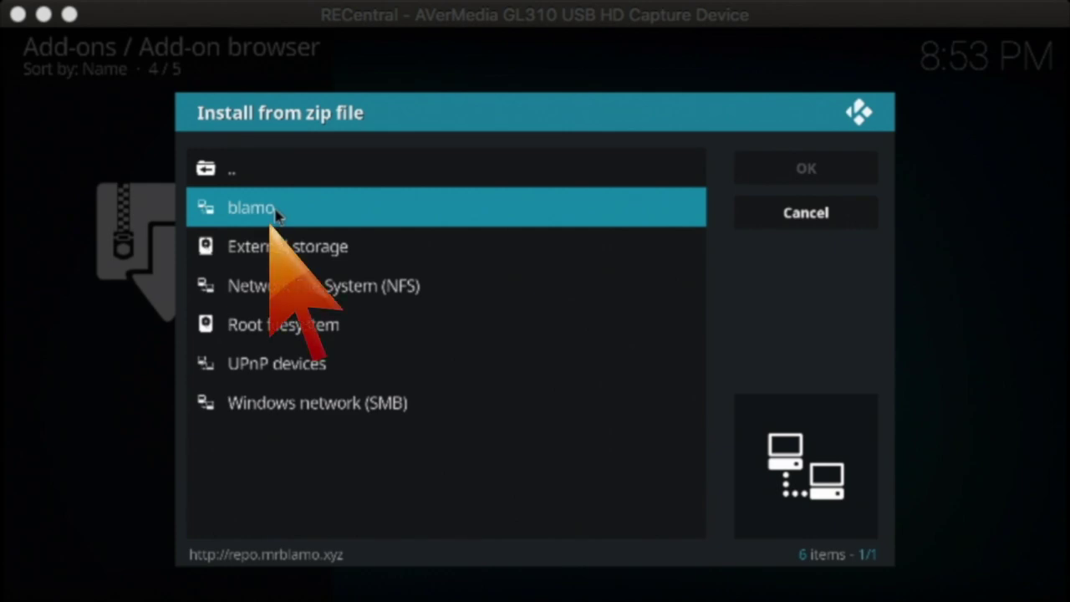
{"action": "left_click", "coordinate": [276, 213]}
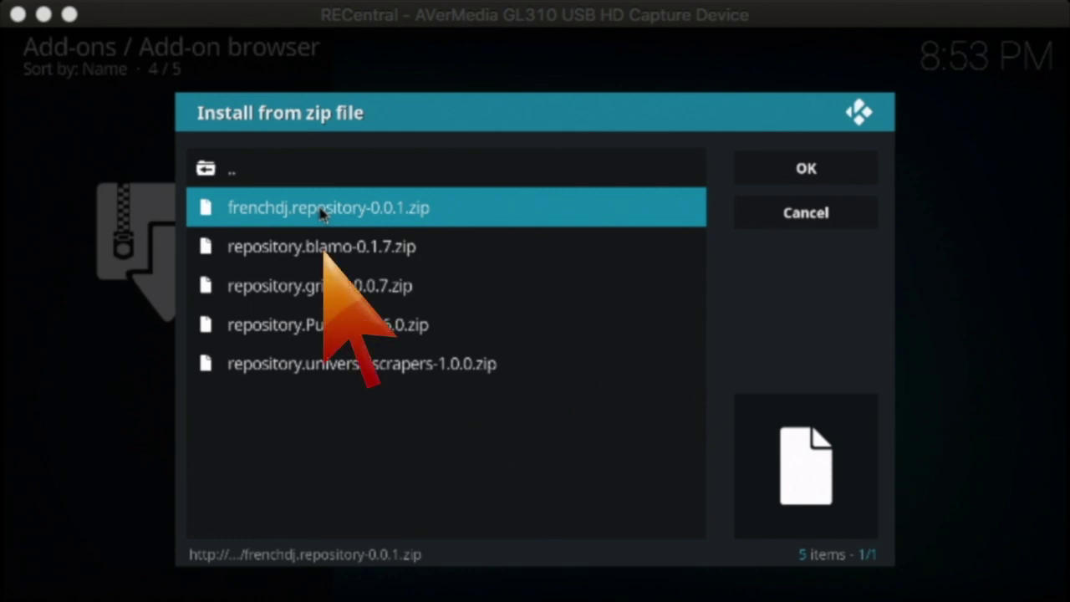
{"action": "left_click", "coordinate": [371, 252]}
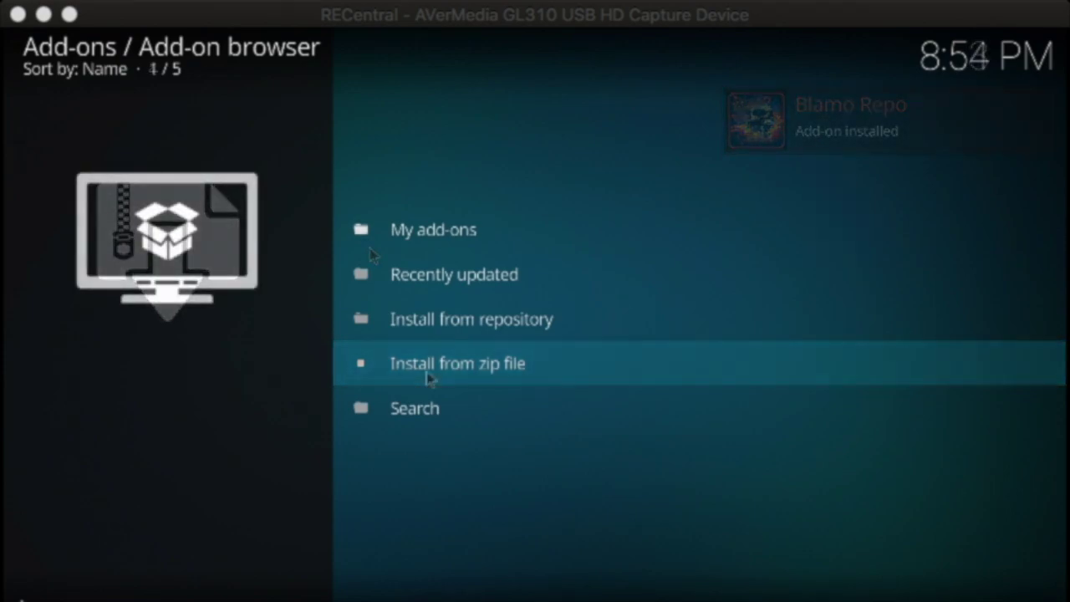
Install Neptune Rising from Blamo Repo's Video add-ons via Install from repository
{"action": "left_click", "coordinate": [561, 338]}
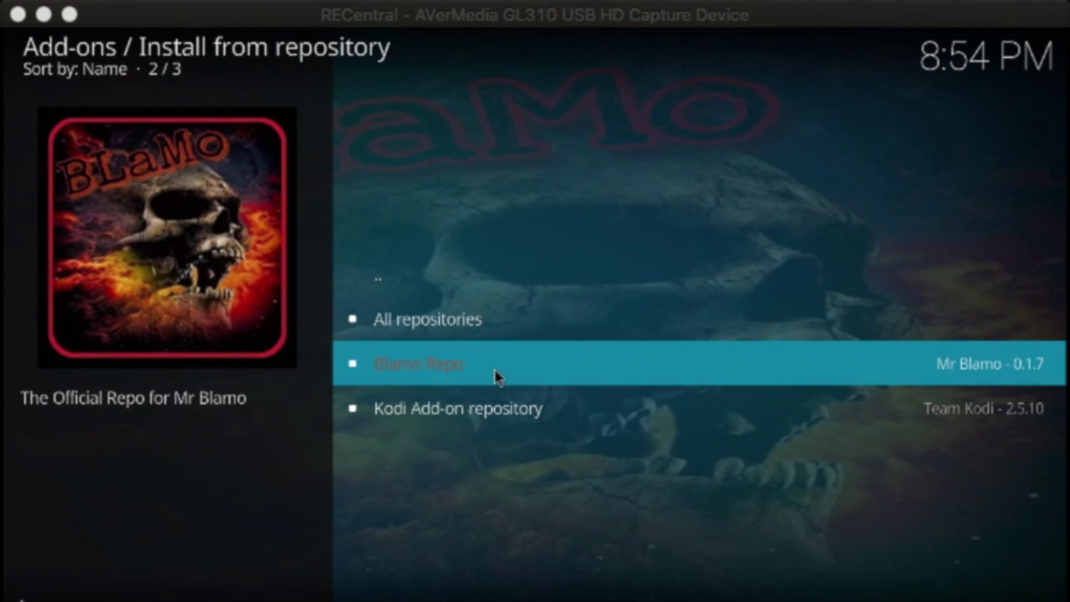
{"action": "left_click", "coordinate": [495, 375]}
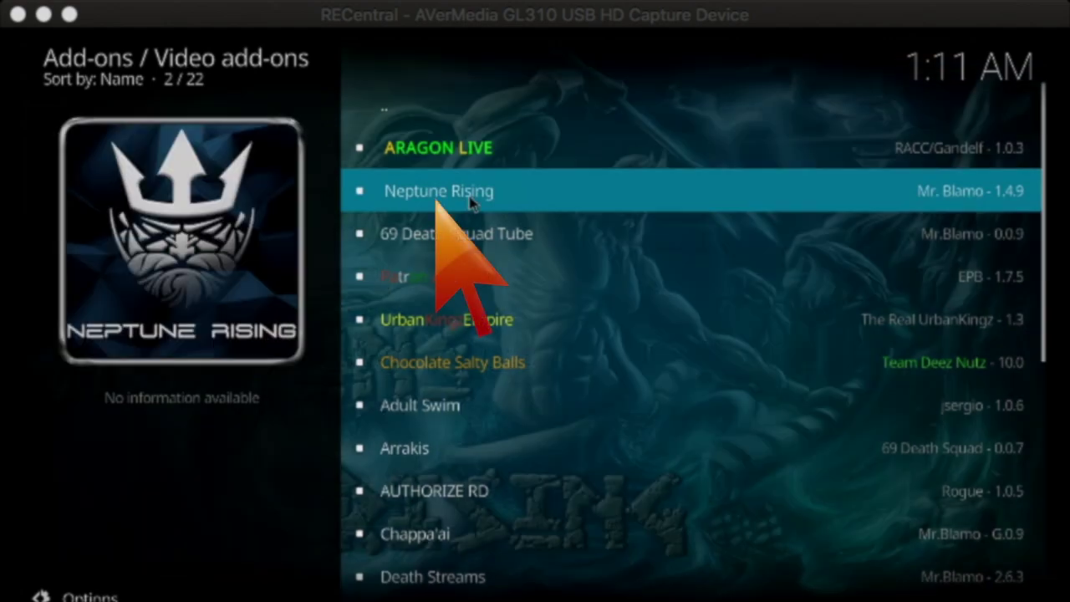
{"action": "left_click", "coordinate": [471, 201]}
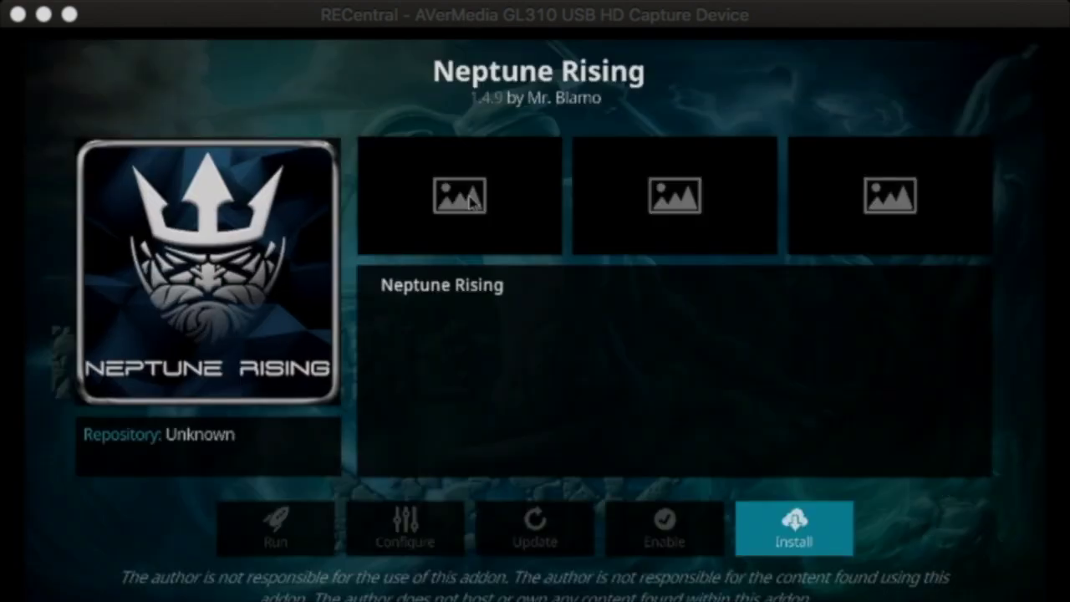
{"action": "left_click", "coordinate": [782, 529]}
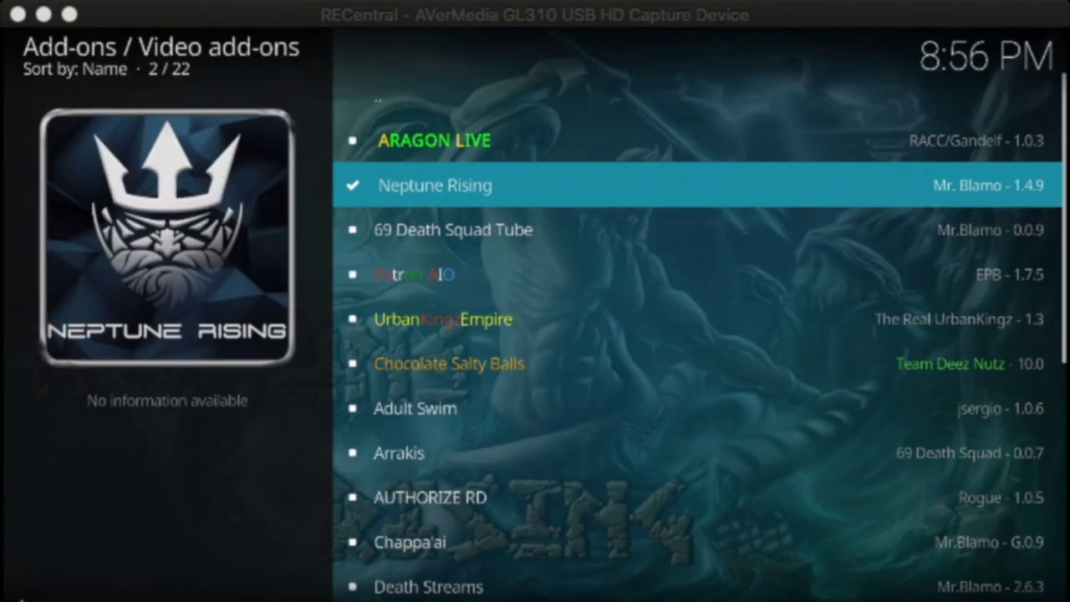
{"action": "key", "text": "Down"}
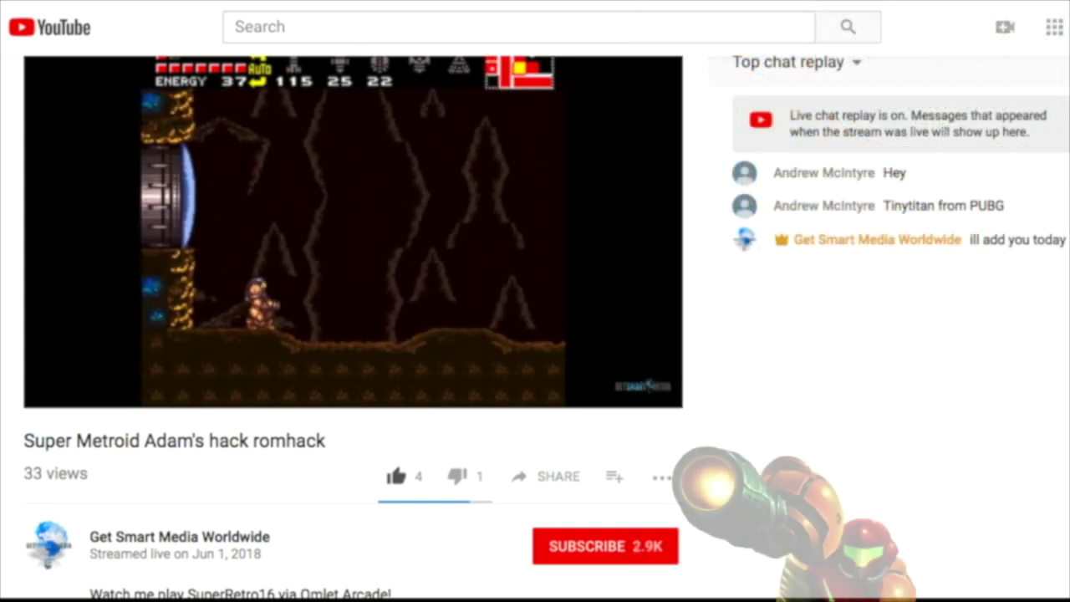
Like the Super Metroid Adam's hack video, bringing it to 5 likes, and open Share
{"action": "left_click", "coordinate": [396, 476]}
{"action": "left_click", "coordinate": [550, 475]}
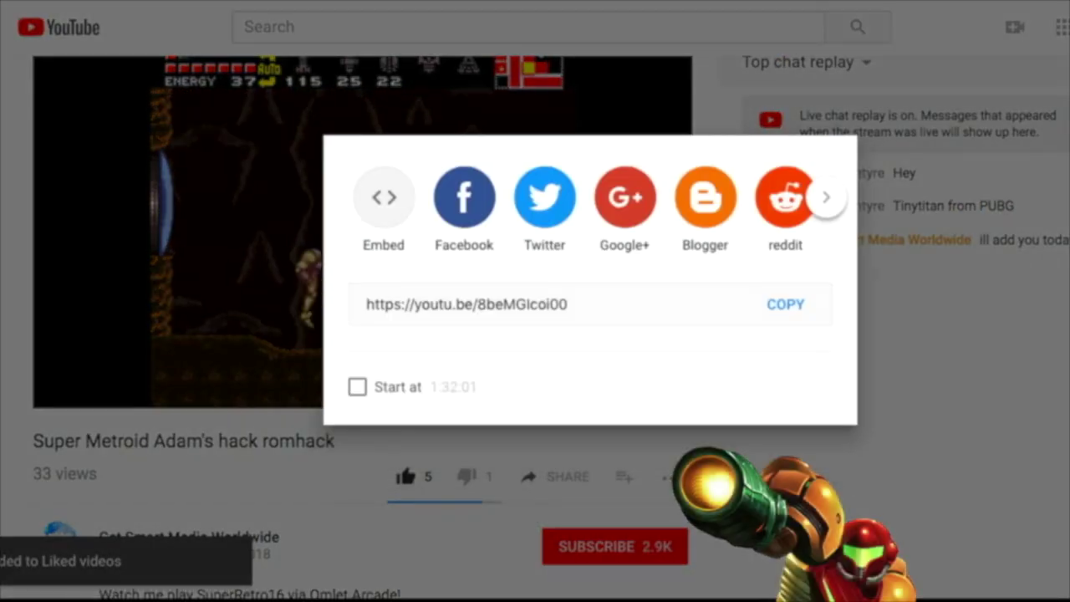